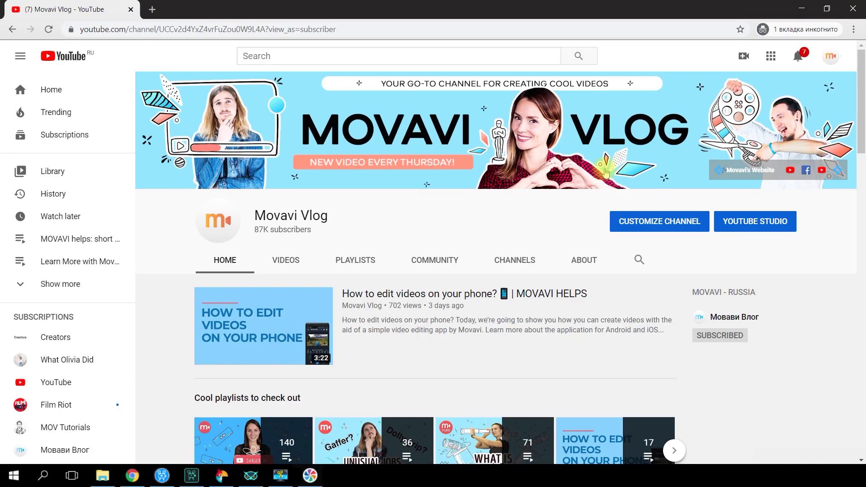
# Go to YouTube Studio from the account menu and open Channel analytics.
pyautogui.click(833, 57)
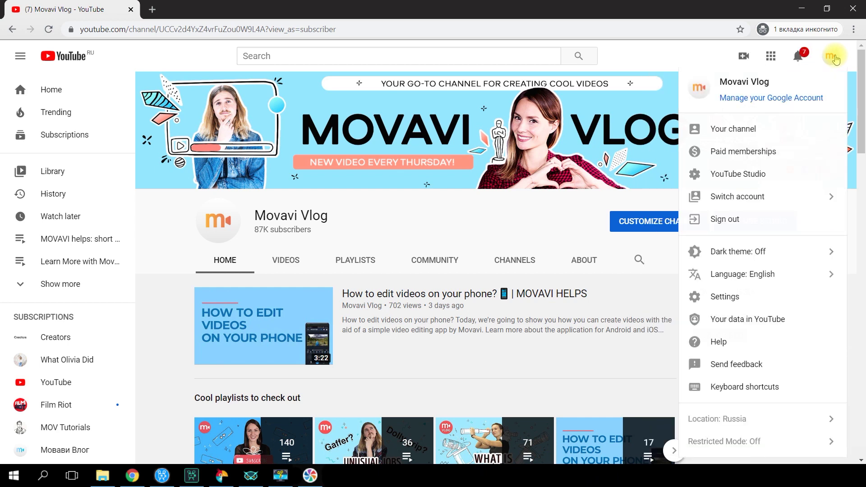
pyautogui.click(722, 174)
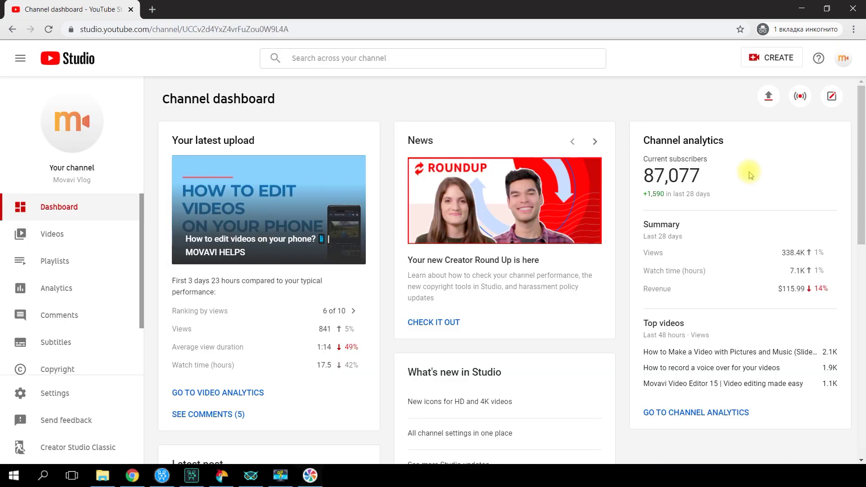
pyautogui.click(75, 291)
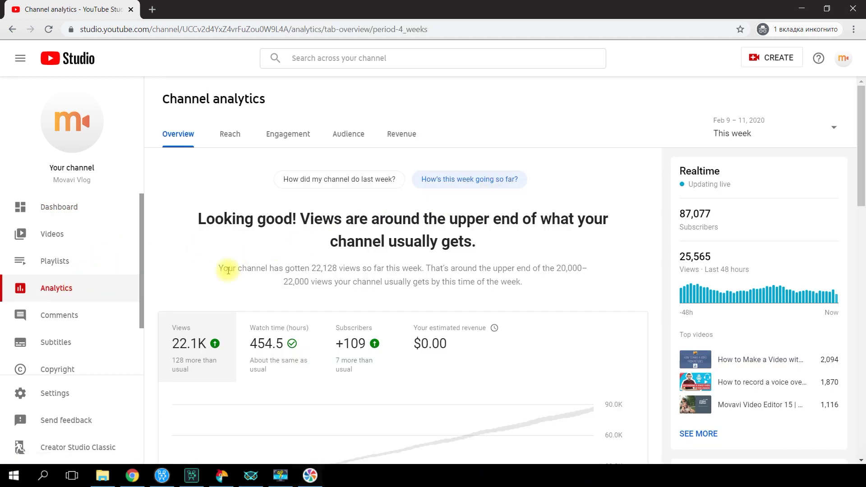
# Set the reporting period to Last 28 days and open the detailed report via SEE MORE.
pyautogui.moveTo(201, 331)
pyautogui.moveTo(269, 336)
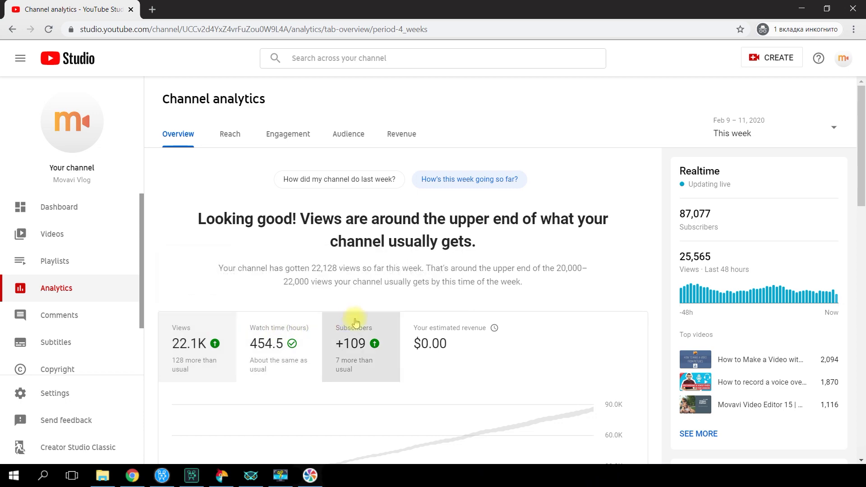
pyautogui.moveTo(358, 323)
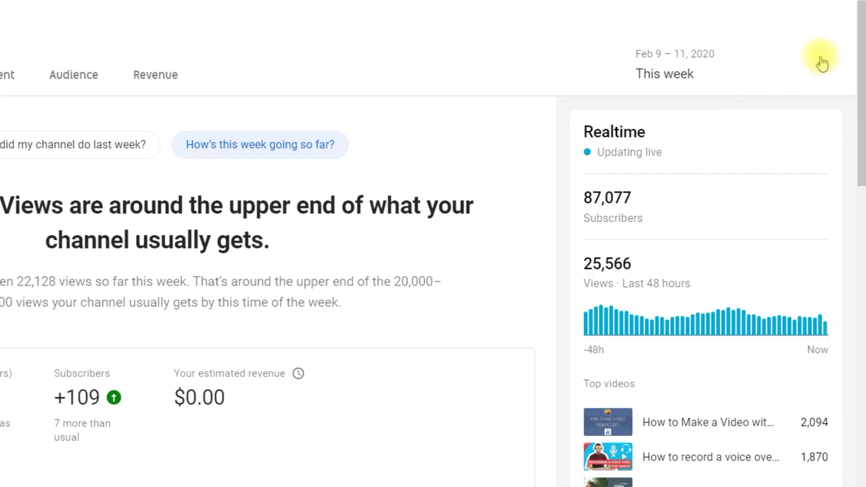
pyautogui.click(822, 63)
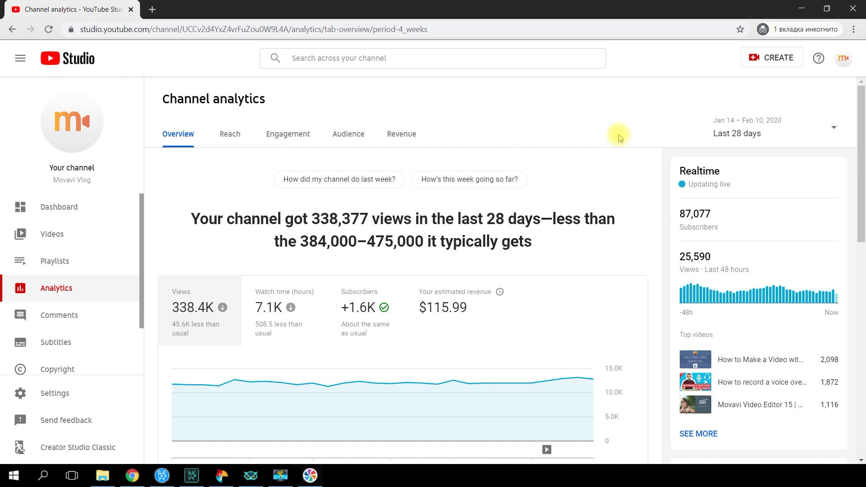
pyautogui.scroll(-3, 622, 231)
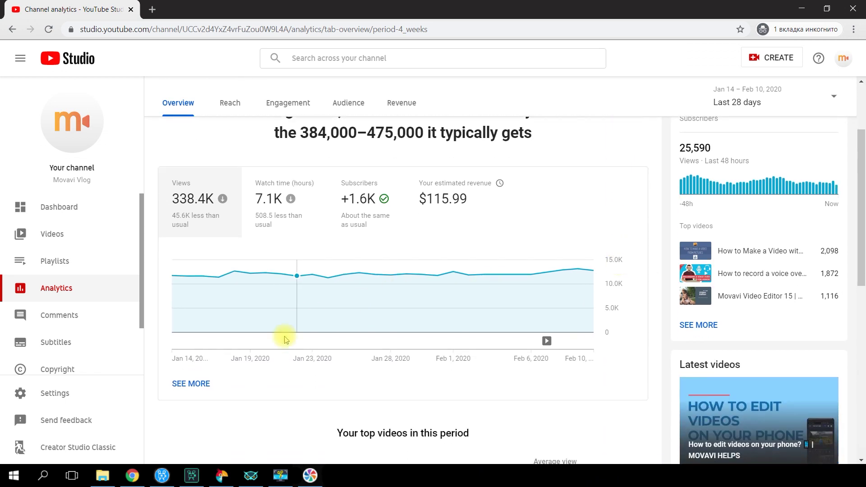
pyautogui.click(209, 384)
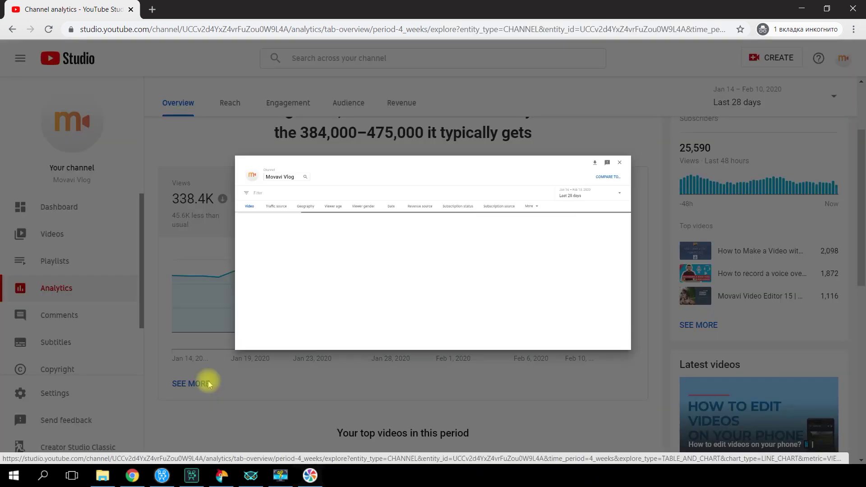
# View the Geography, Viewer age and Viewer gender breakdowns, then switch to Traffic source.
pyautogui.click(153, 154)
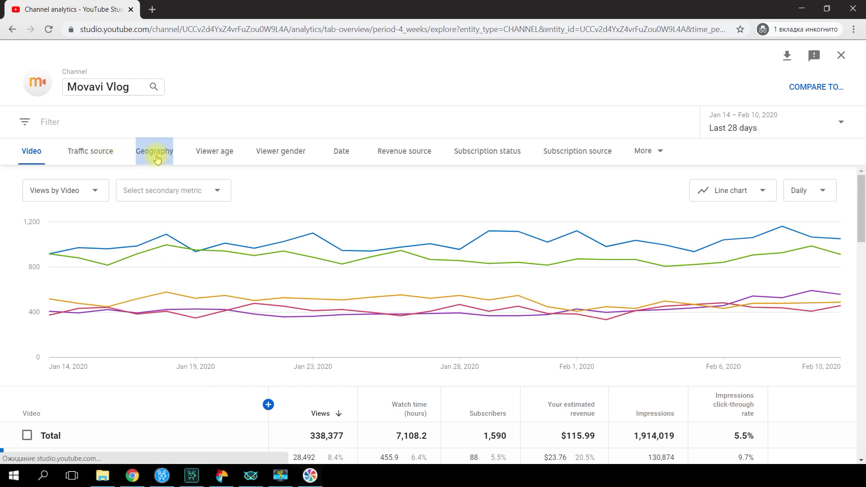
pyautogui.scroll(-2, 275, 241)
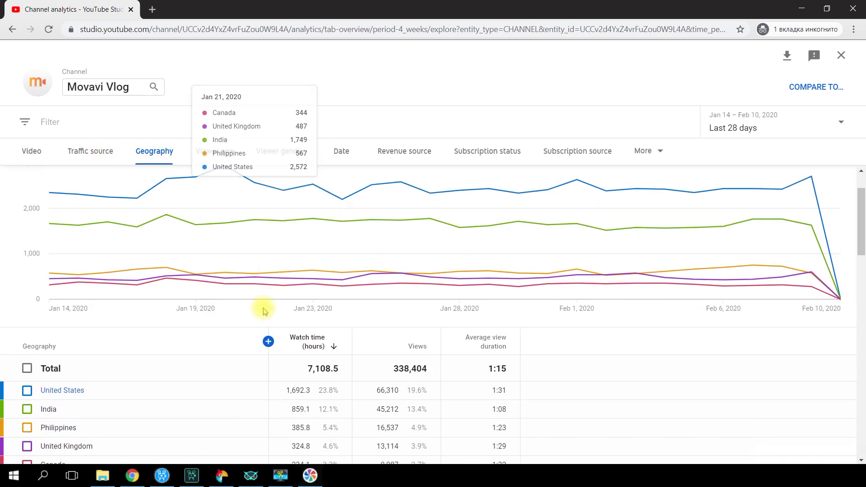
pyautogui.scroll(2, 261, 309)
pyautogui.click(227, 154)
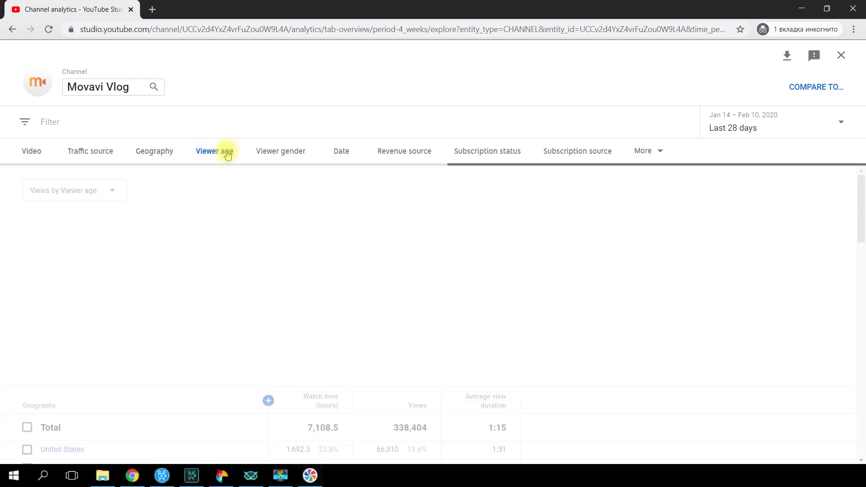
pyautogui.scroll(-2, 277, 284)
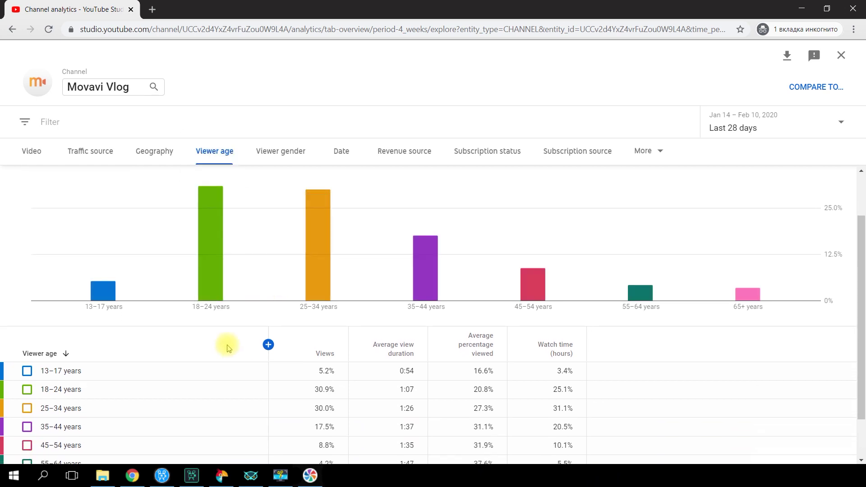
pyautogui.scroll(2, 227, 348)
pyautogui.click(269, 153)
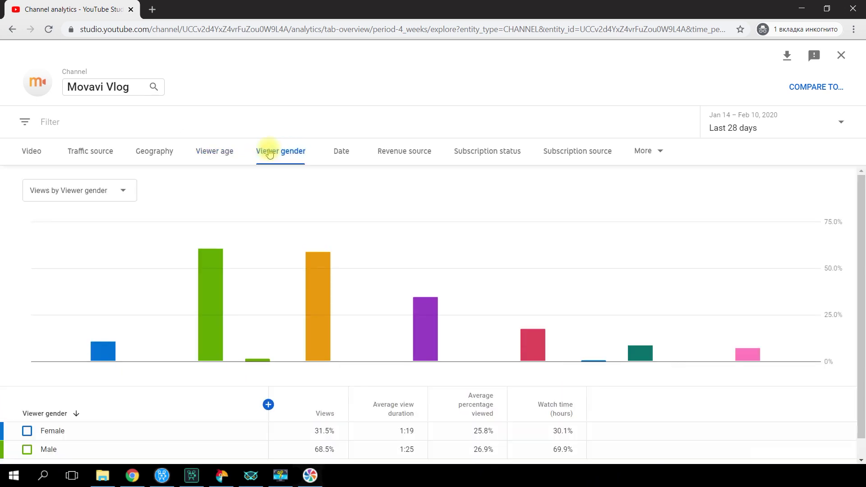
pyautogui.click(93, 154)
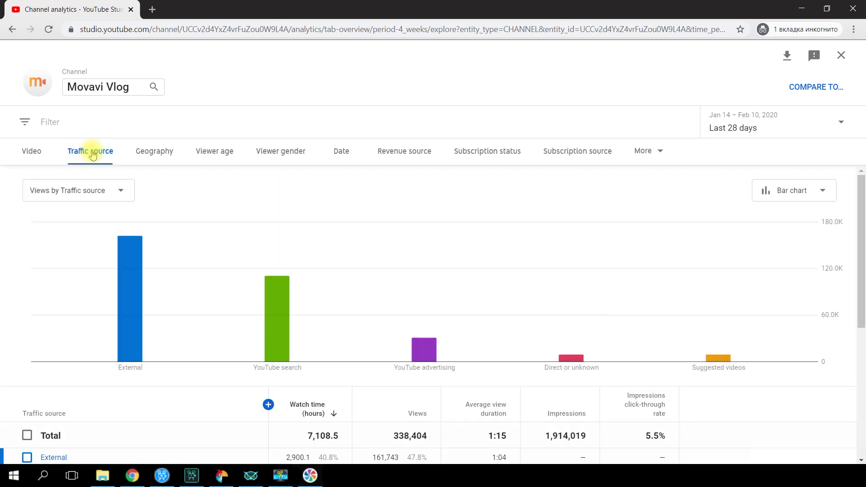
# Scroll down to the full traffic source table, External through Notifications.
pyautogui.scroll(-2, 79, 330)
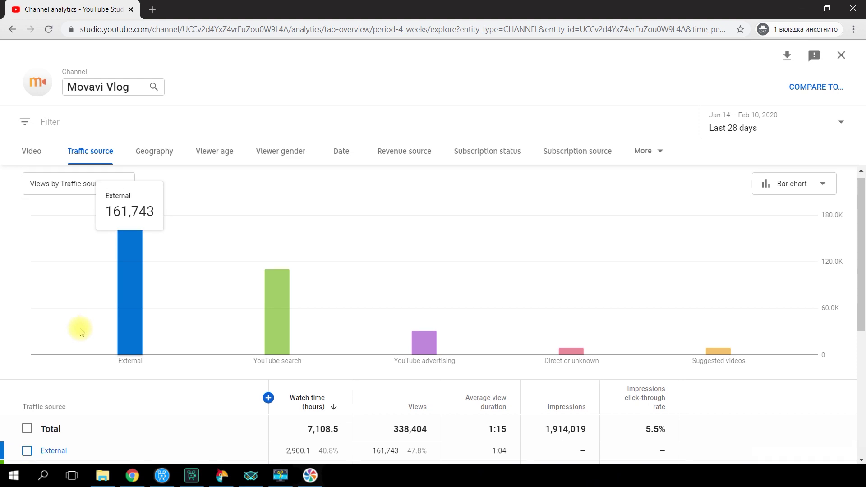
pyautogui.scroll(-4, 81, 331)
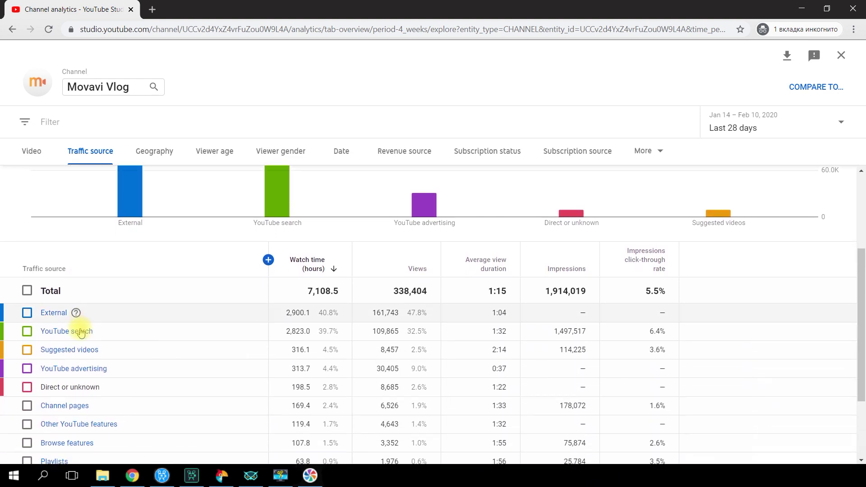
pyautogui.scroll(1, 81, 331)
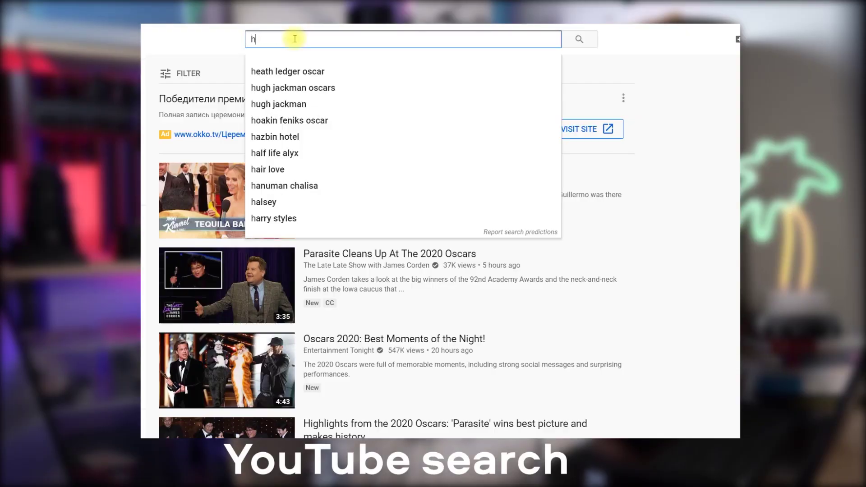
# Run a search for 'how to voice over' and scroll the results.
pyautogui.write('ow to voice over')
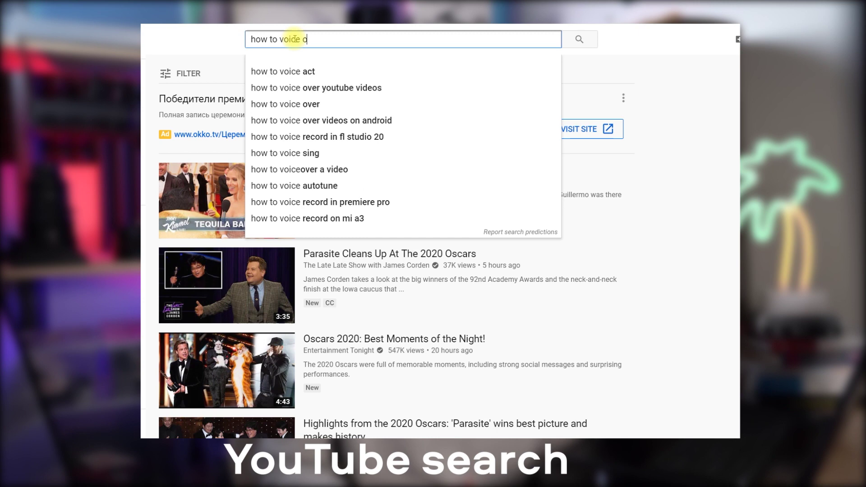
pyautogui.press('Return')
pyautogui.scroll(-1, 353, 178)
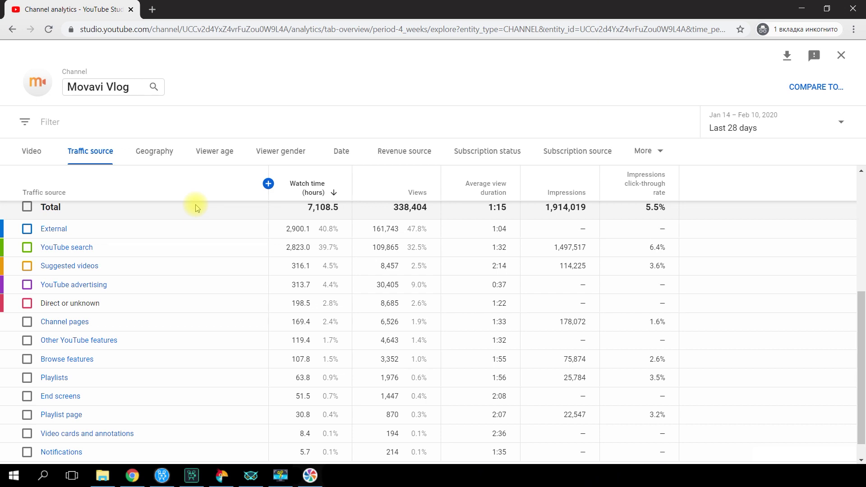
pyautogui.moveTo(102, 249)
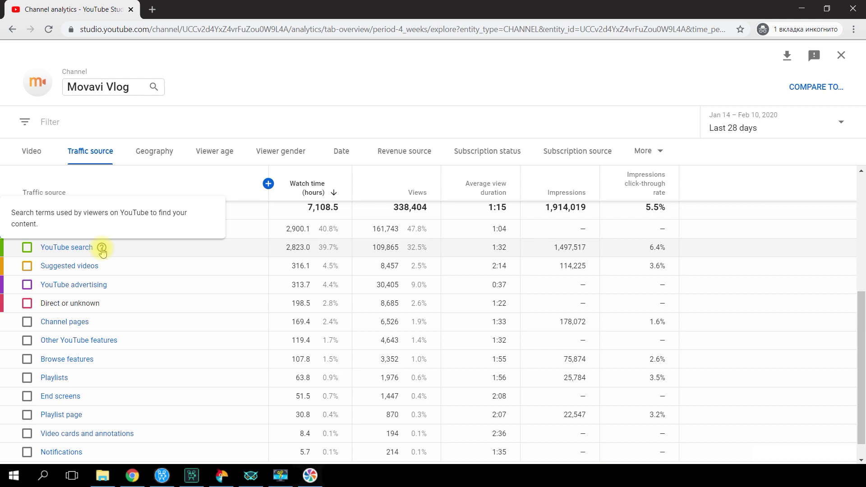
pyautogui.click(88, 252)
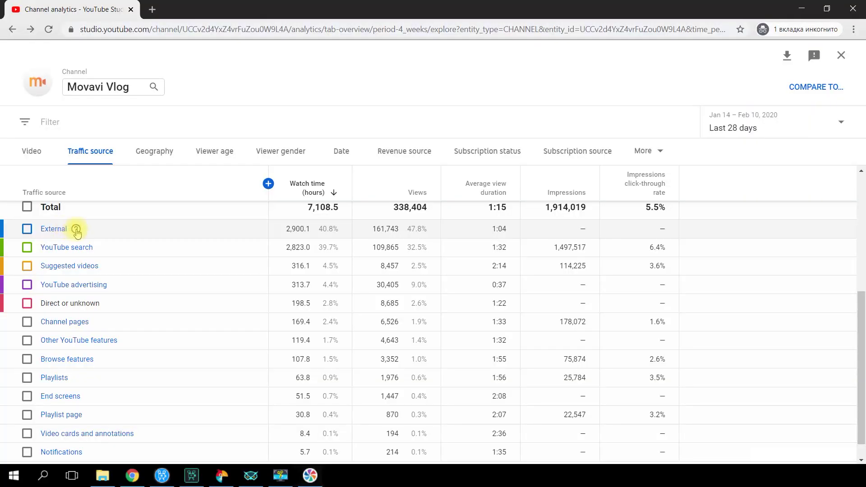
# Drill into External traffic, then into the Suggested videos traffic source details.
pyautogui.moveTo(77, 231)
pyautogui.click(64, 231)
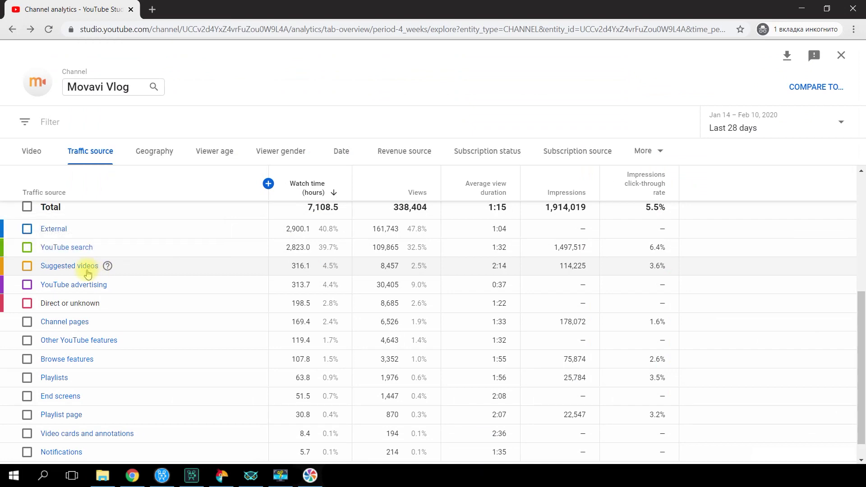
pyautogui.click(89, 272)
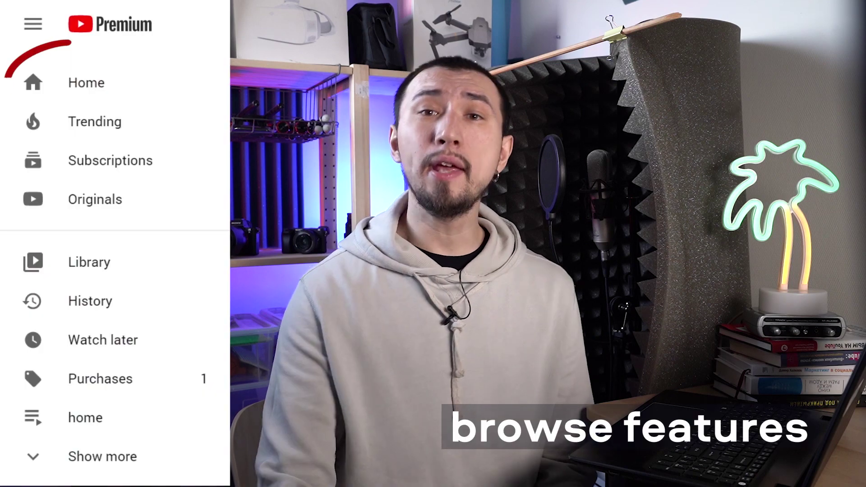
# Visit the YouTube Home, Trending and Subscriptions pages, ending back on the analytics Overview.
pyautogui.click(106, 84)
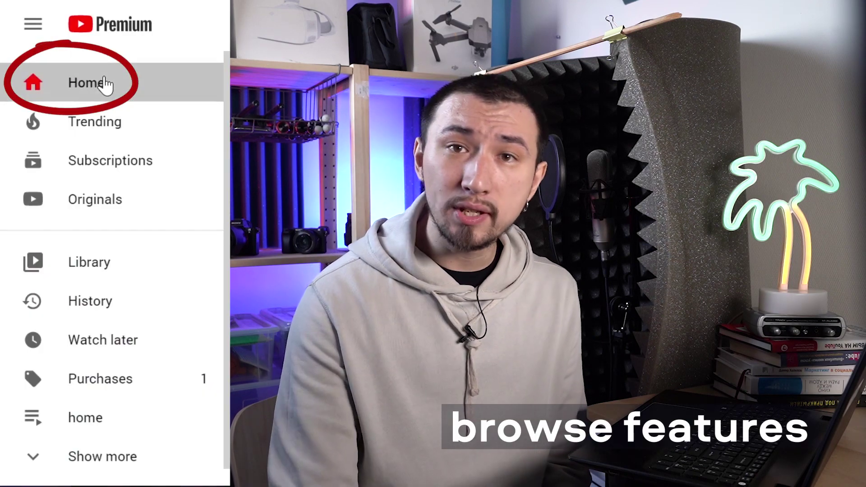
pyautogui.click(98, 131)
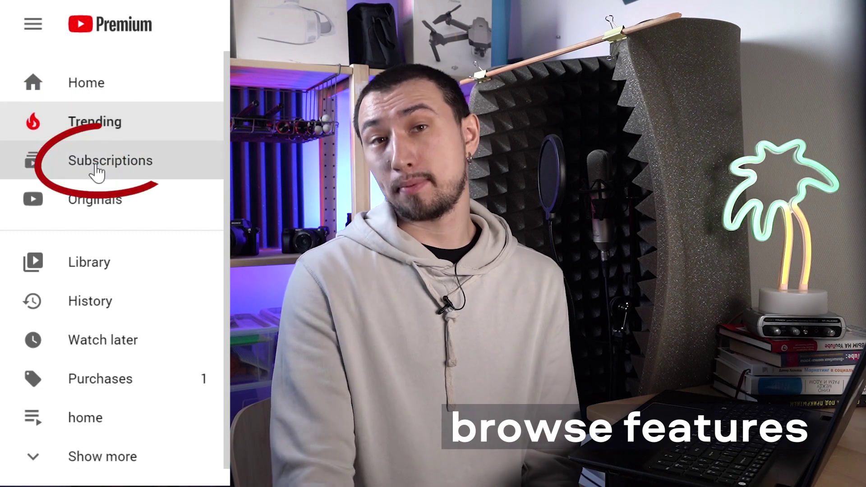
pyautogui.click(97, 168)
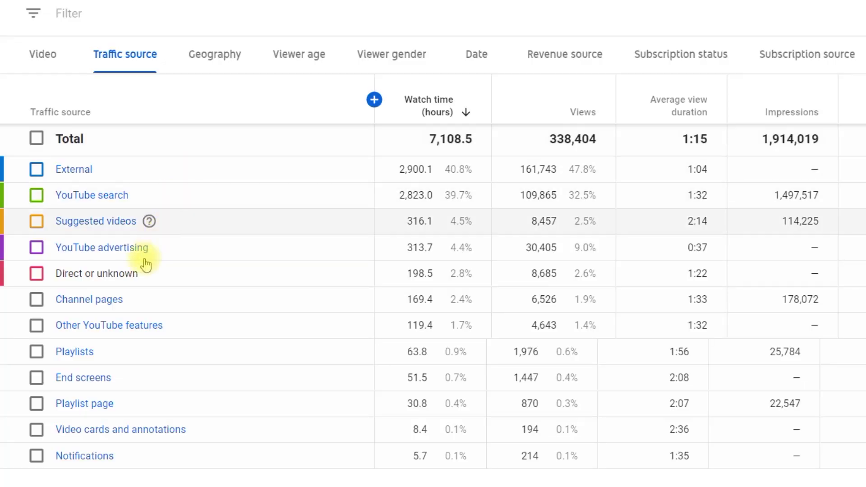
pyautogui.moveTo(133, 308)
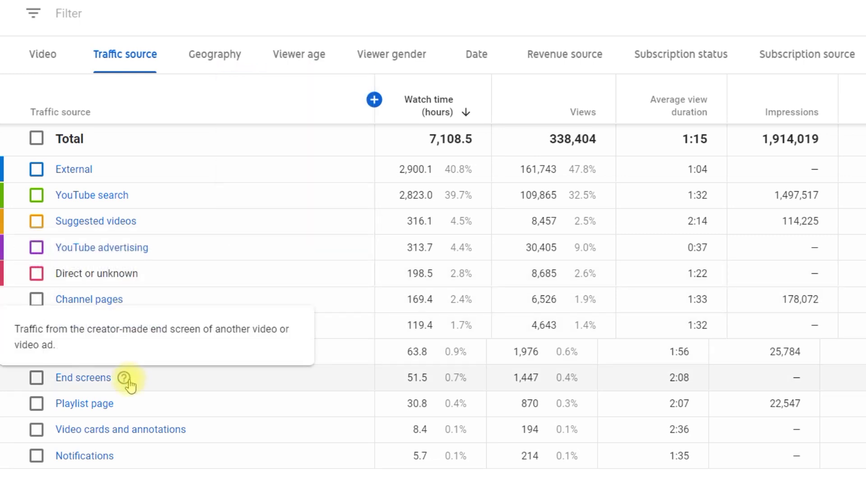
pyautogui.moveTo(108, 359)
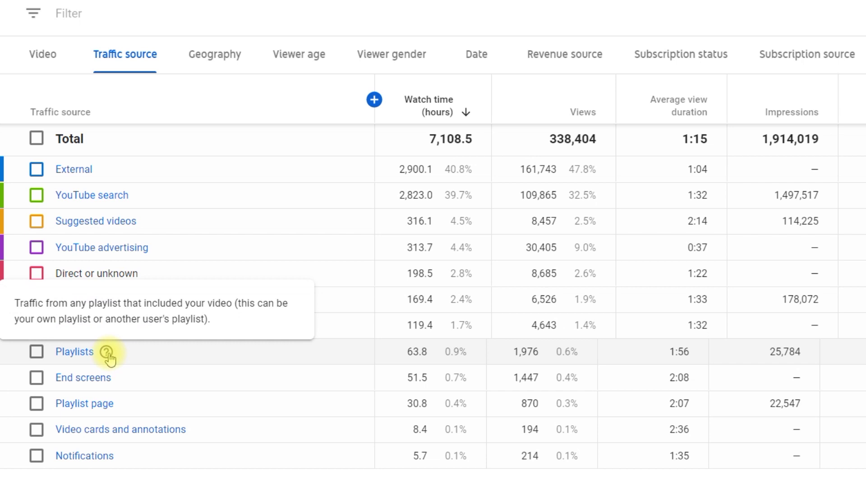
pyautogui.moveTo(127, 458)
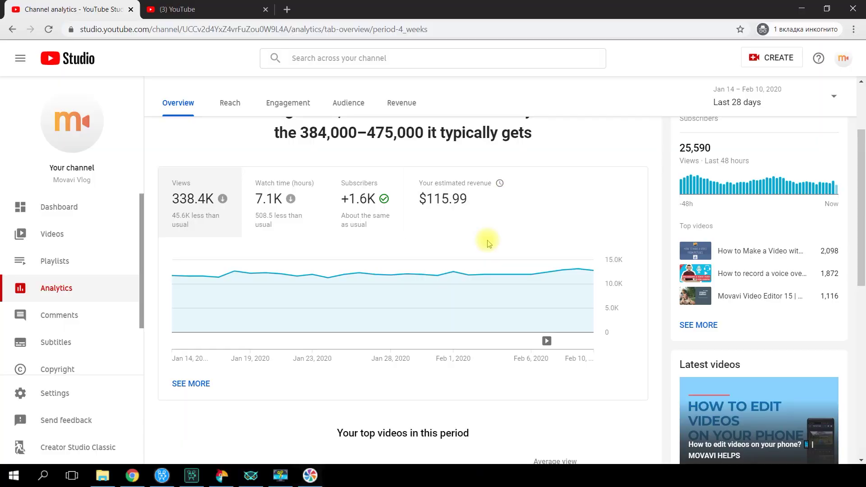
pyautogui.scroll(-5, 487, 244)
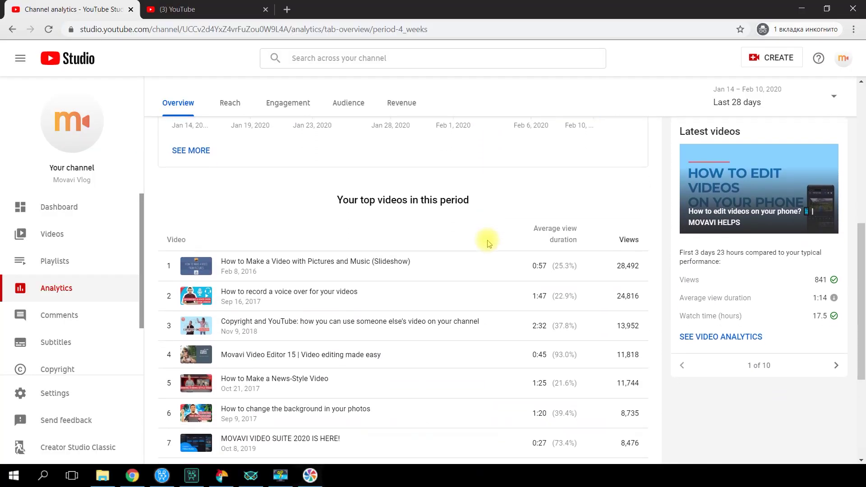
pyautogui.scroll(-2, 487, 244)
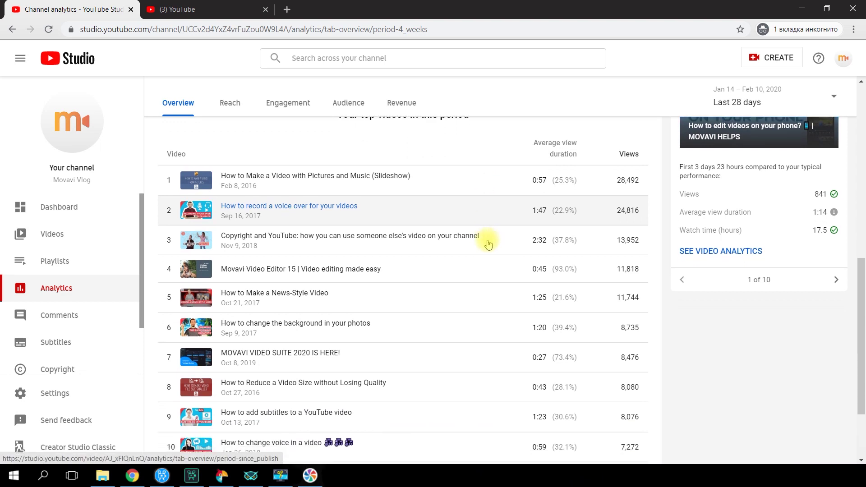
pyautogui.scroll(-1, 489, 243)
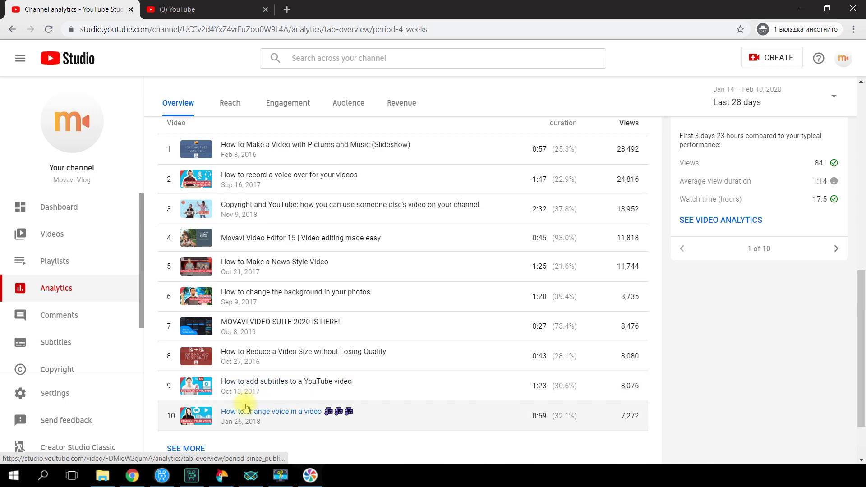
pyautogui.click(195, 449)
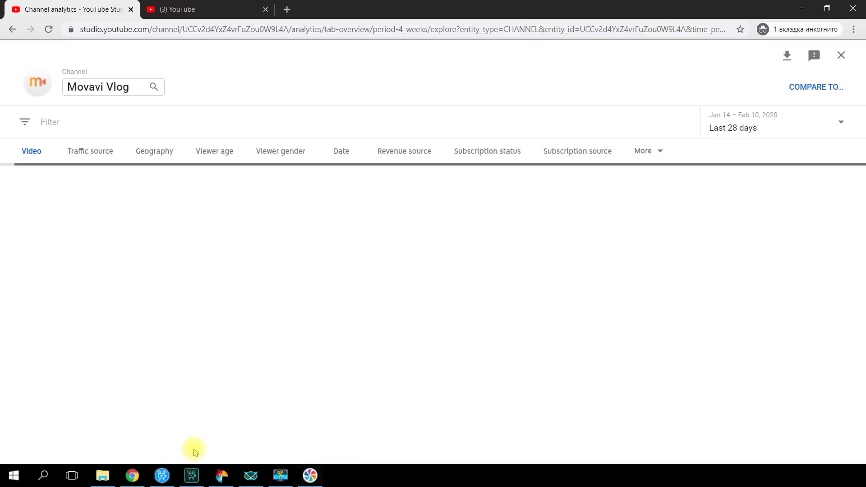
pyautogui.scroll(-3, 134, 381)
pyautogui.scroll(-3, 134, 381)
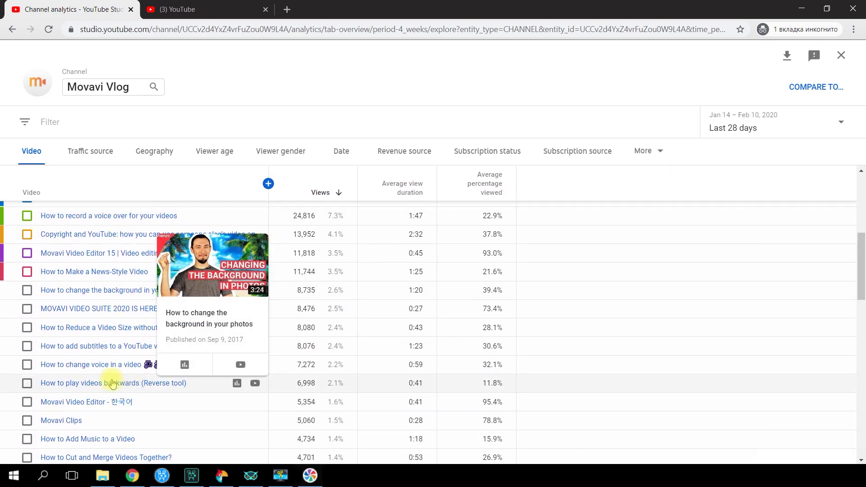
pyautogui.press('Escape')
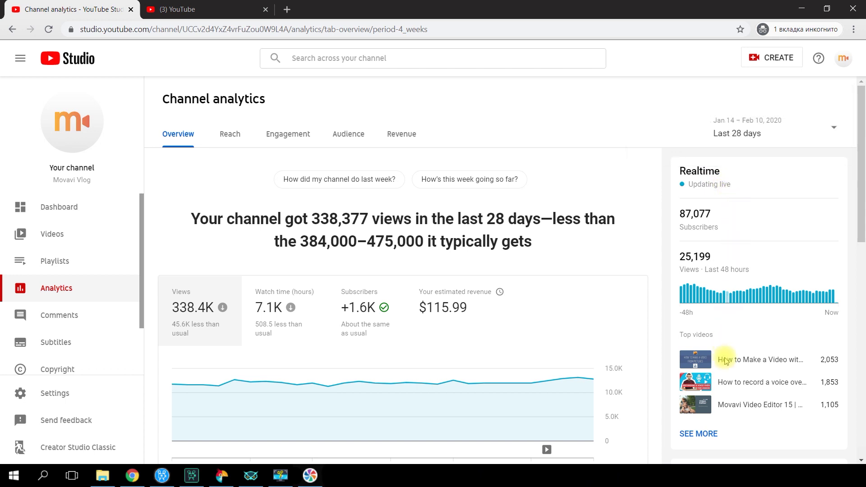
pyautogui.click(706, 433)
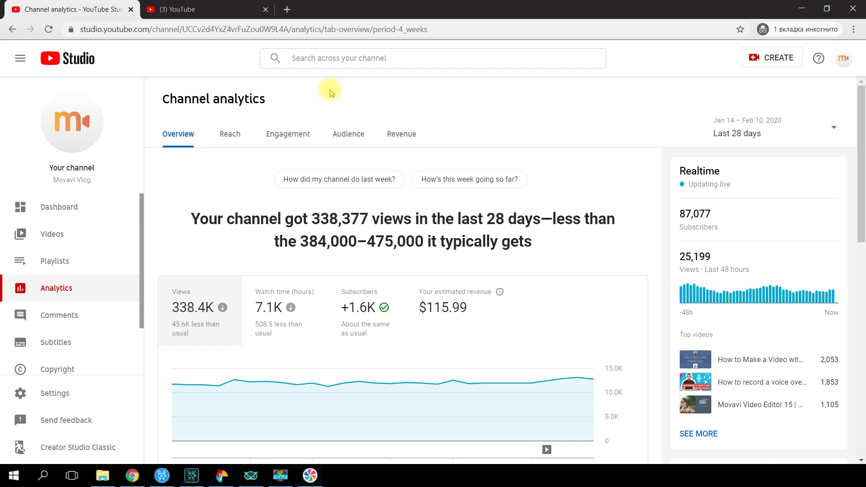
# Open the Reach tab and scroll to the Traffic source types and Impressions funnel cards.
pyautogui.click(233, 134)
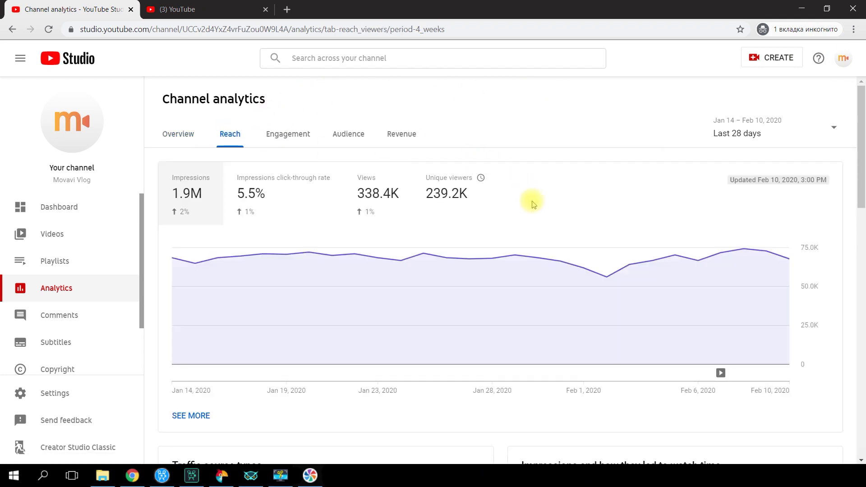
pyautogui.scroll(-4, 534, 204)
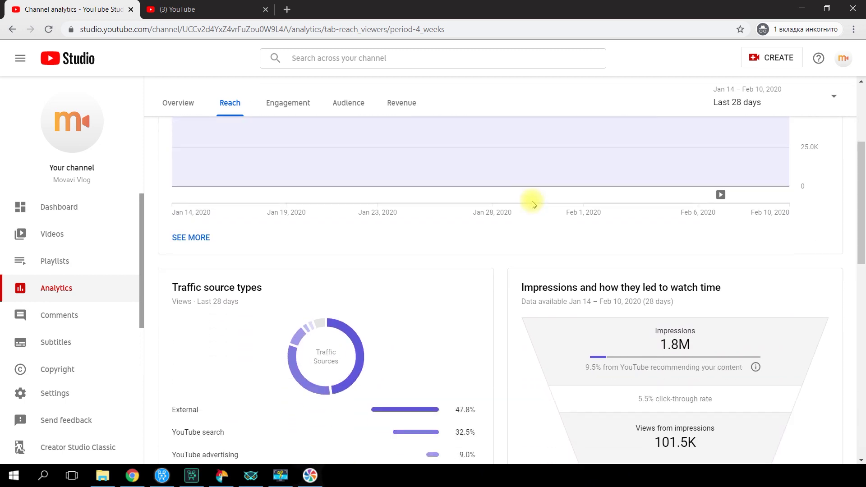
pyautogui.scroll(-4, 532, 203)
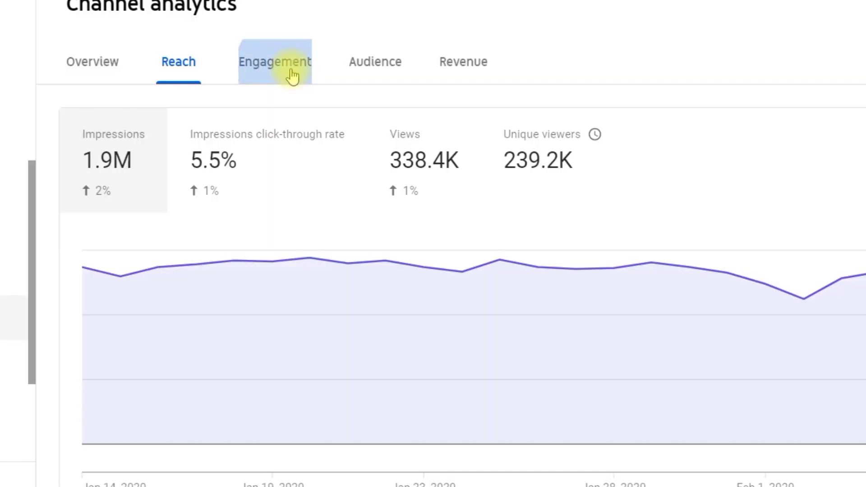
# Open the Engagement tab, review Top videos, and return to the 7.1K watch-hour metrics.
pyautogui.click(292, 75)
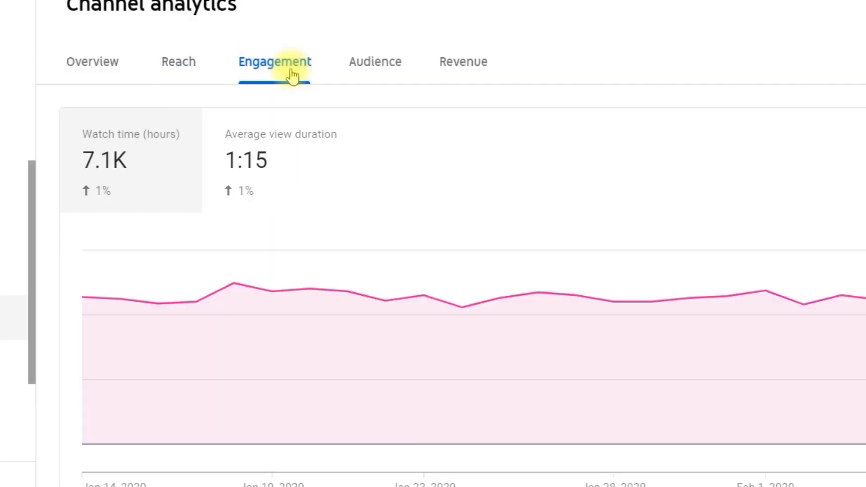
pyautogui.scroll(-10, 535, 265)
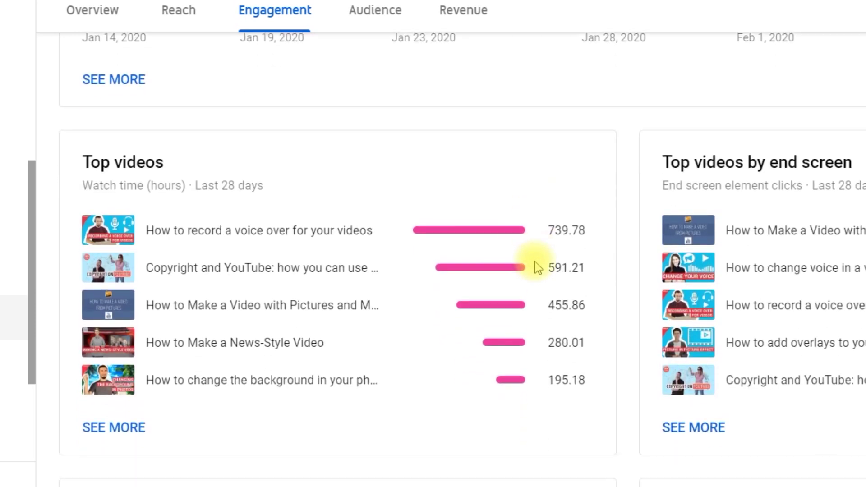
pyautogui.scroll(-1, 538, 268)
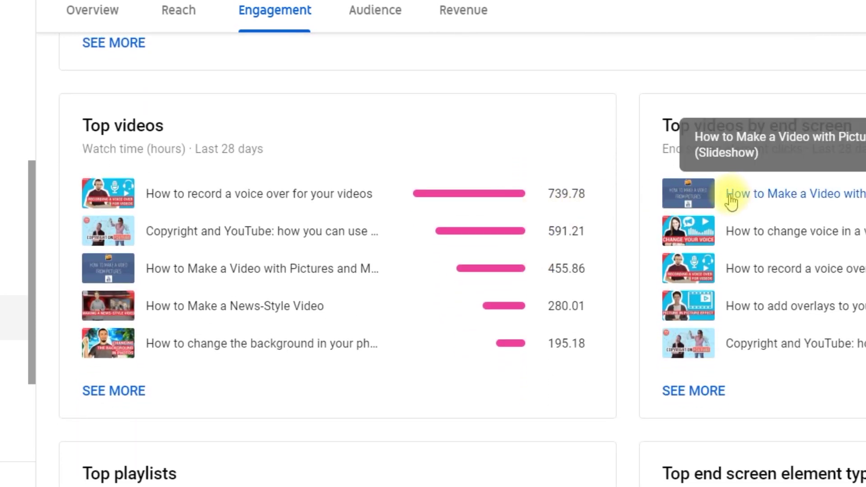
pyautogui.scroll(11, 462, 261)
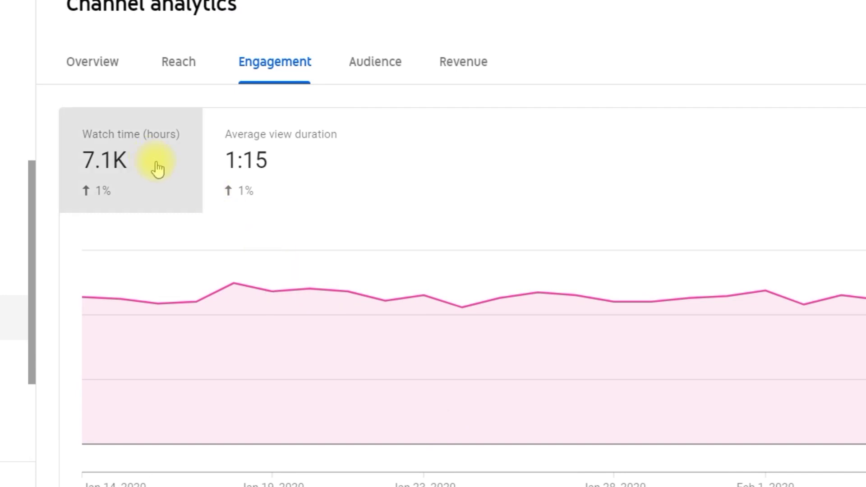
pyautogui.moveTo(336, 182)
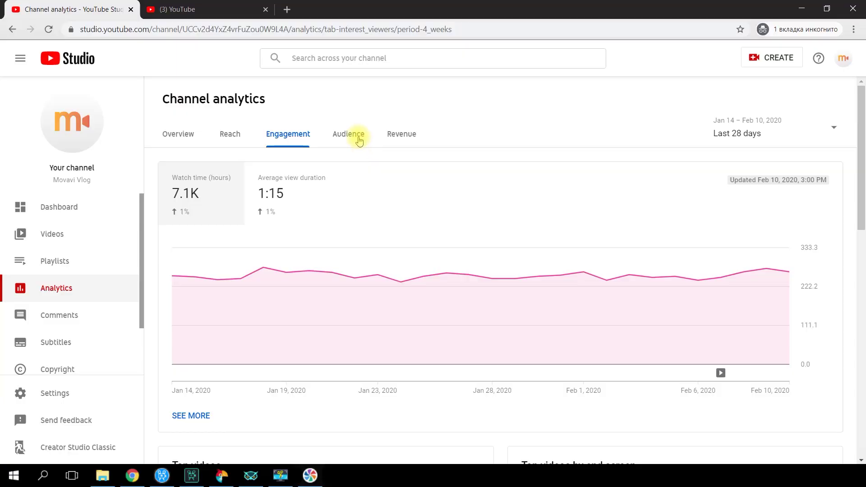
# Open the Audience tab and scroll through its cards, including +1.6K subscribers.
pyautogui.click(358, 137)
pyautogui.scroll(-5, 406, 229)
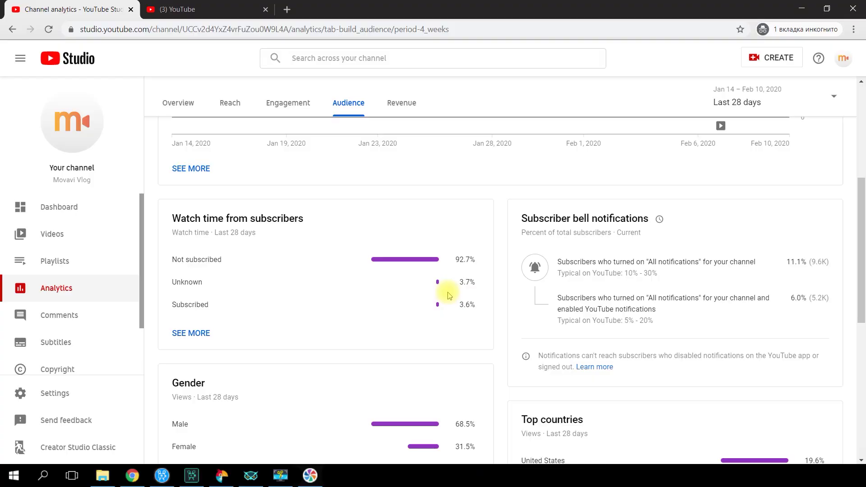
pyautogui.scroll(5, 449, 294)
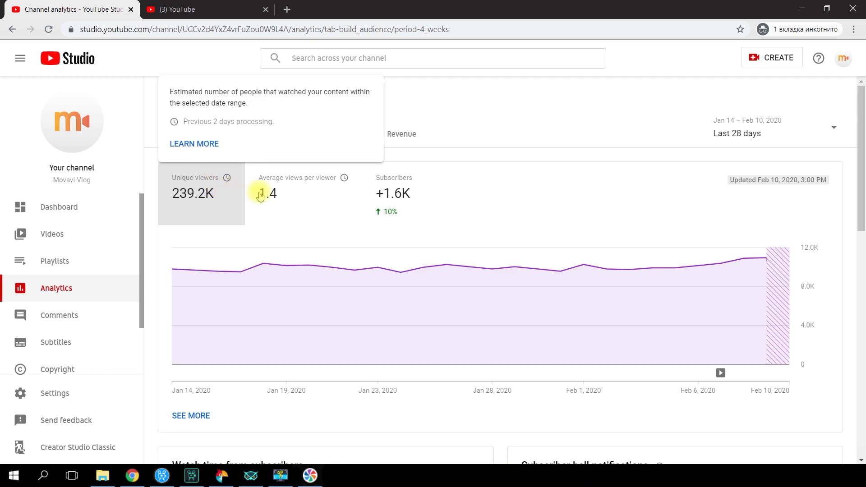
# Select the Average views per viewer card to chart that metric.
pyautogui.click(305, 203)
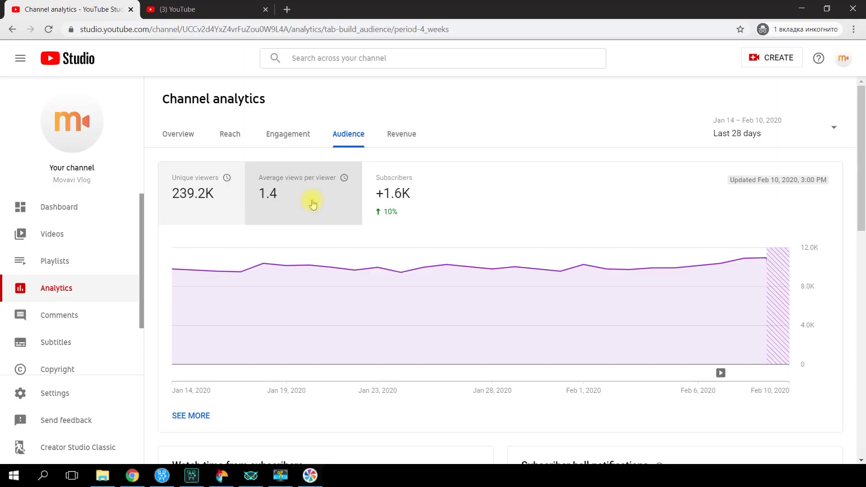
# From Engagement's Top videos, open the Copyright and YouTube video's analytics.
pyautogui.click(288, 134)
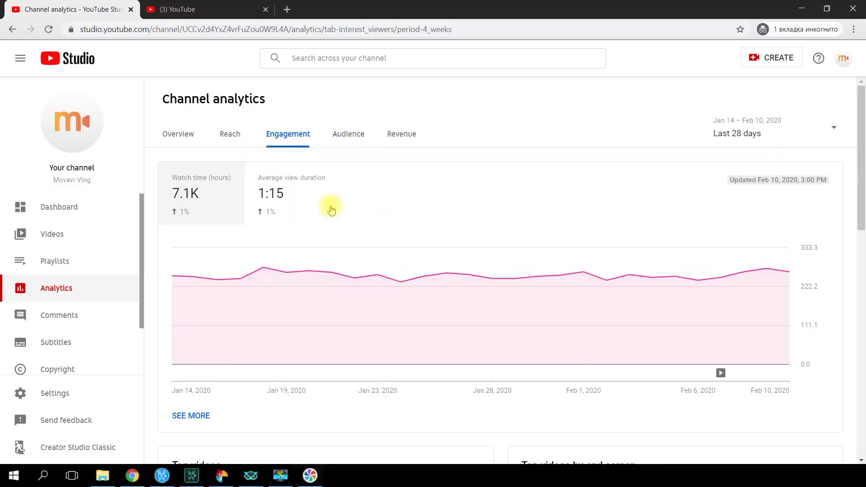
pyautogui.scroll(-5, 341, 269)
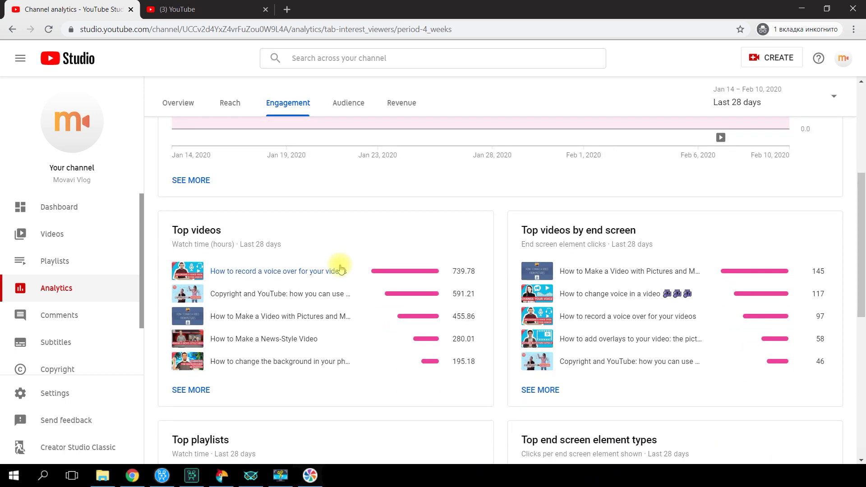
pyautogui.click(320, 301)
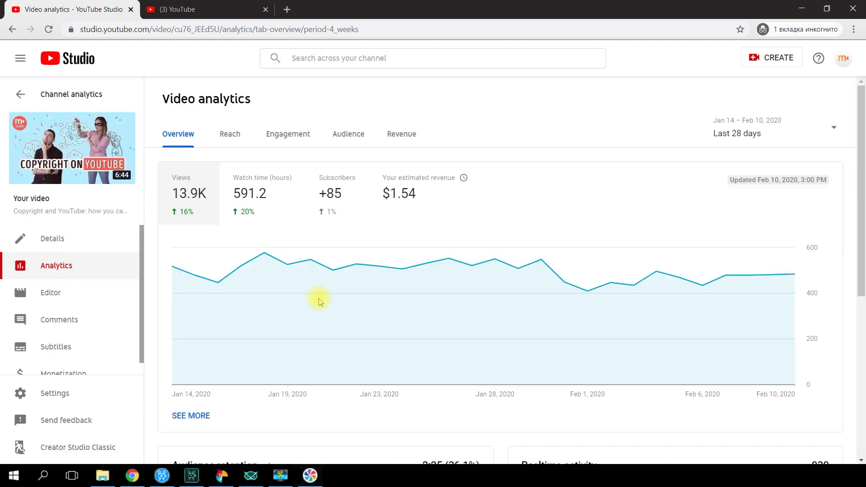
# Scroll to the video's Audience retention curve, showing 2:25 (36.1%) average view duration.
pyautogui.scroll(-4, 350, 304)
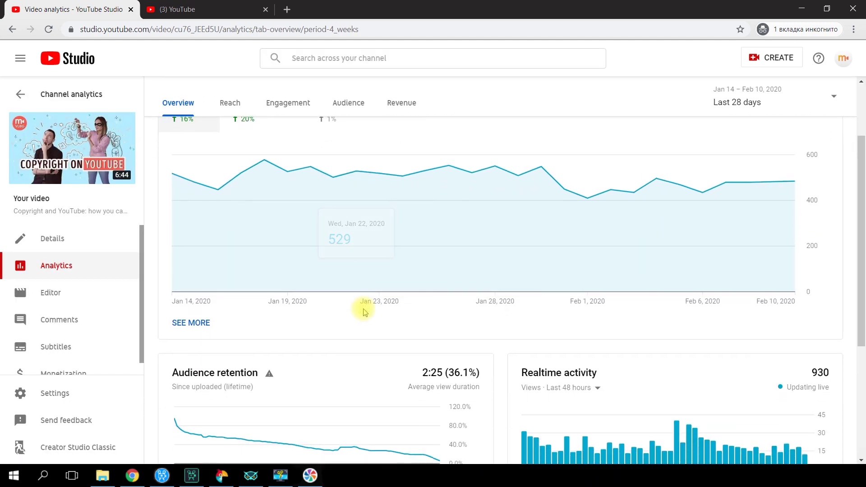
pyautogui.scroll(-1, 365, 312)
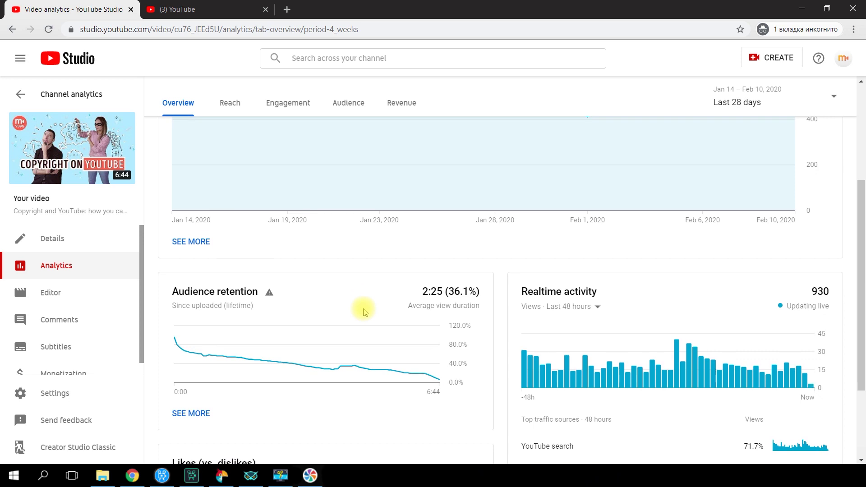
pyautogui.moveTo(208, 361)
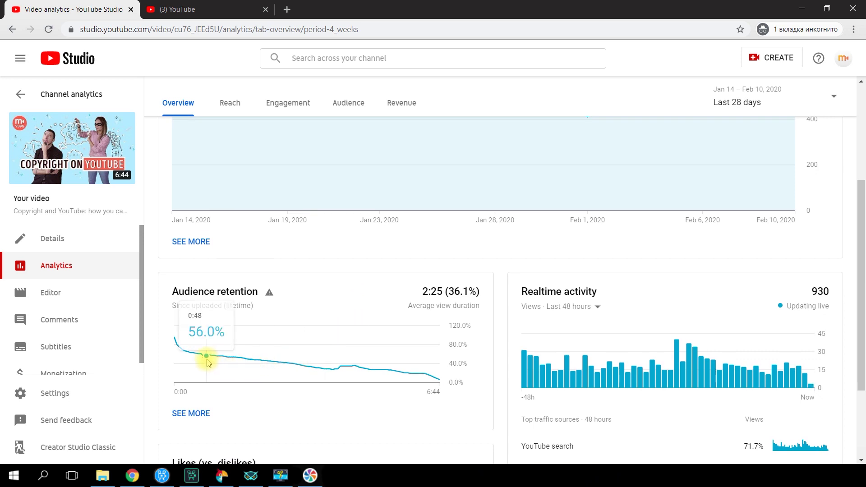